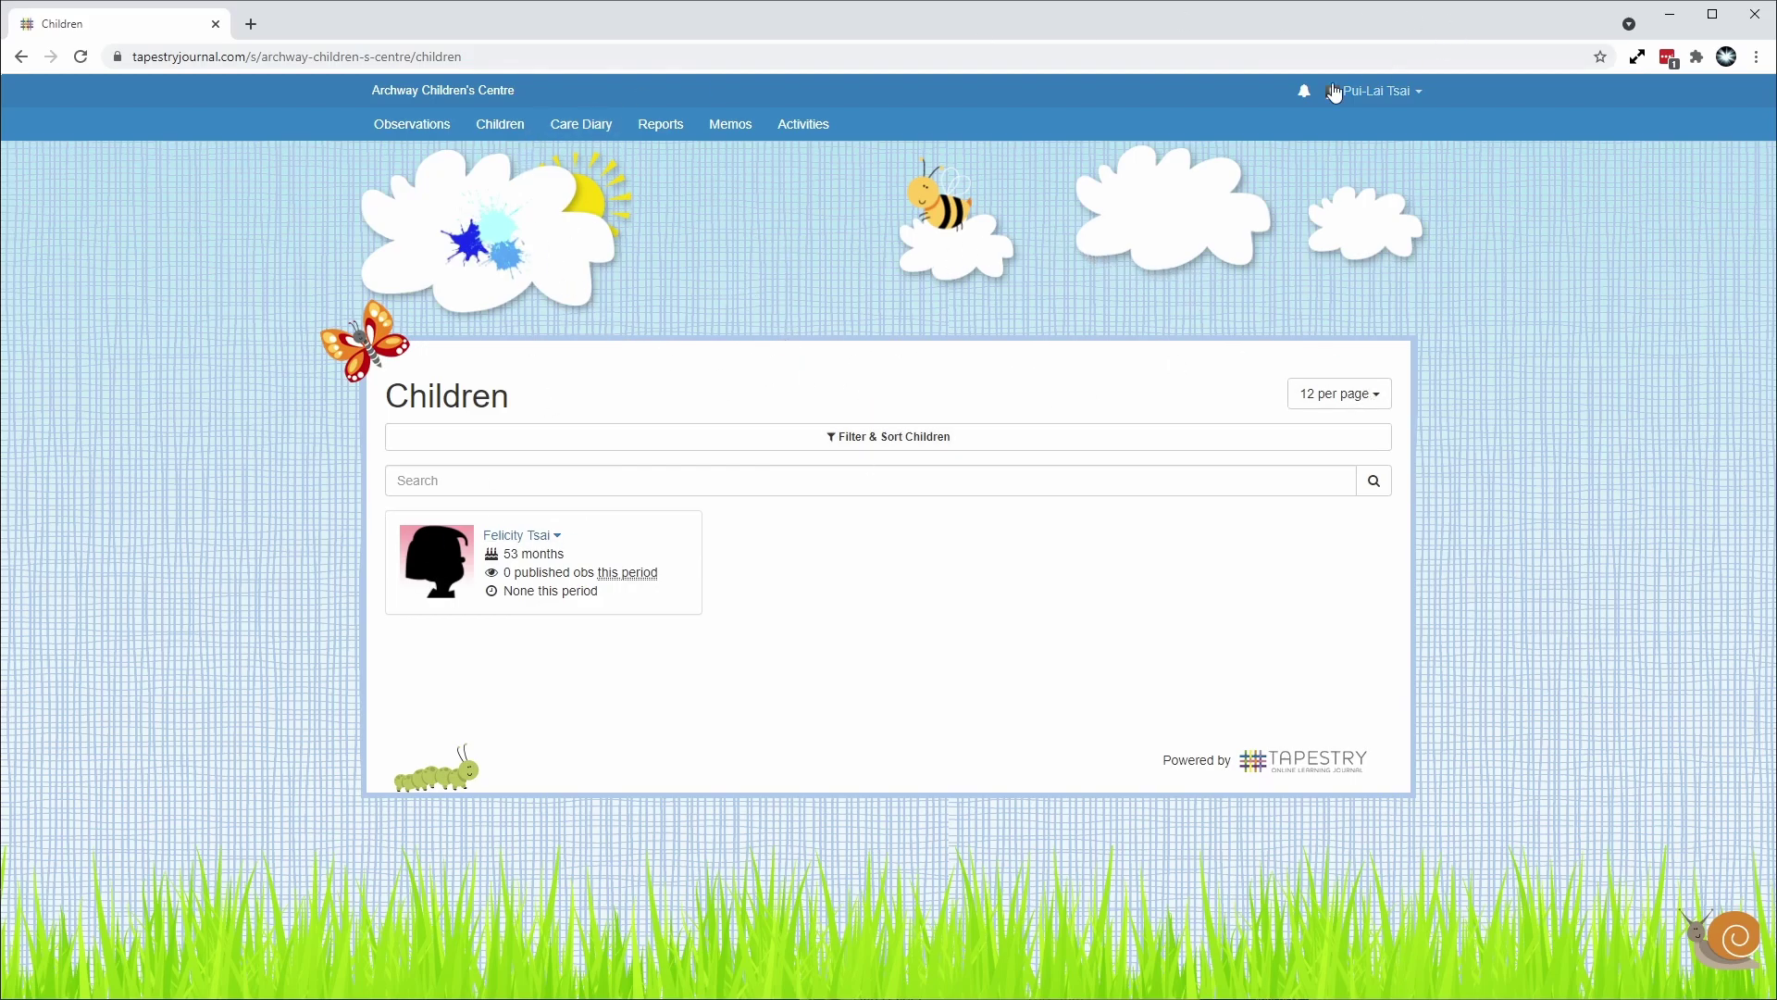
left_click(237, 44)
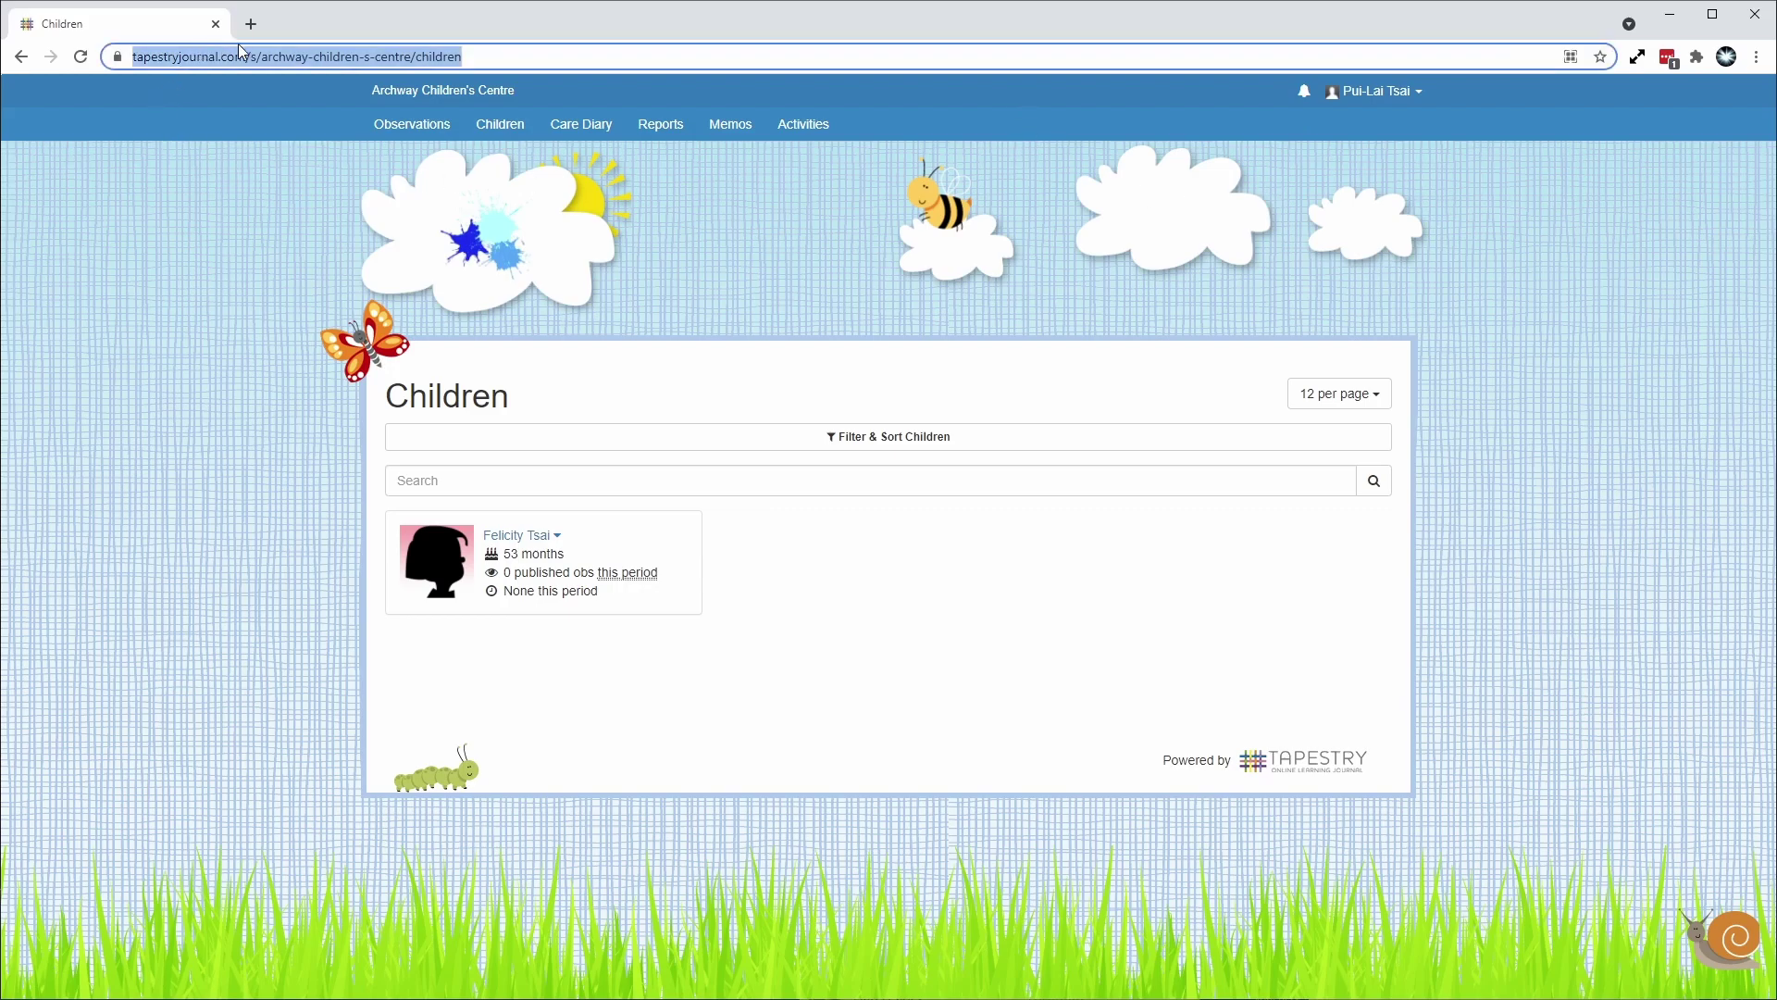
left_click(663, 341)
left_click(1345, 94)
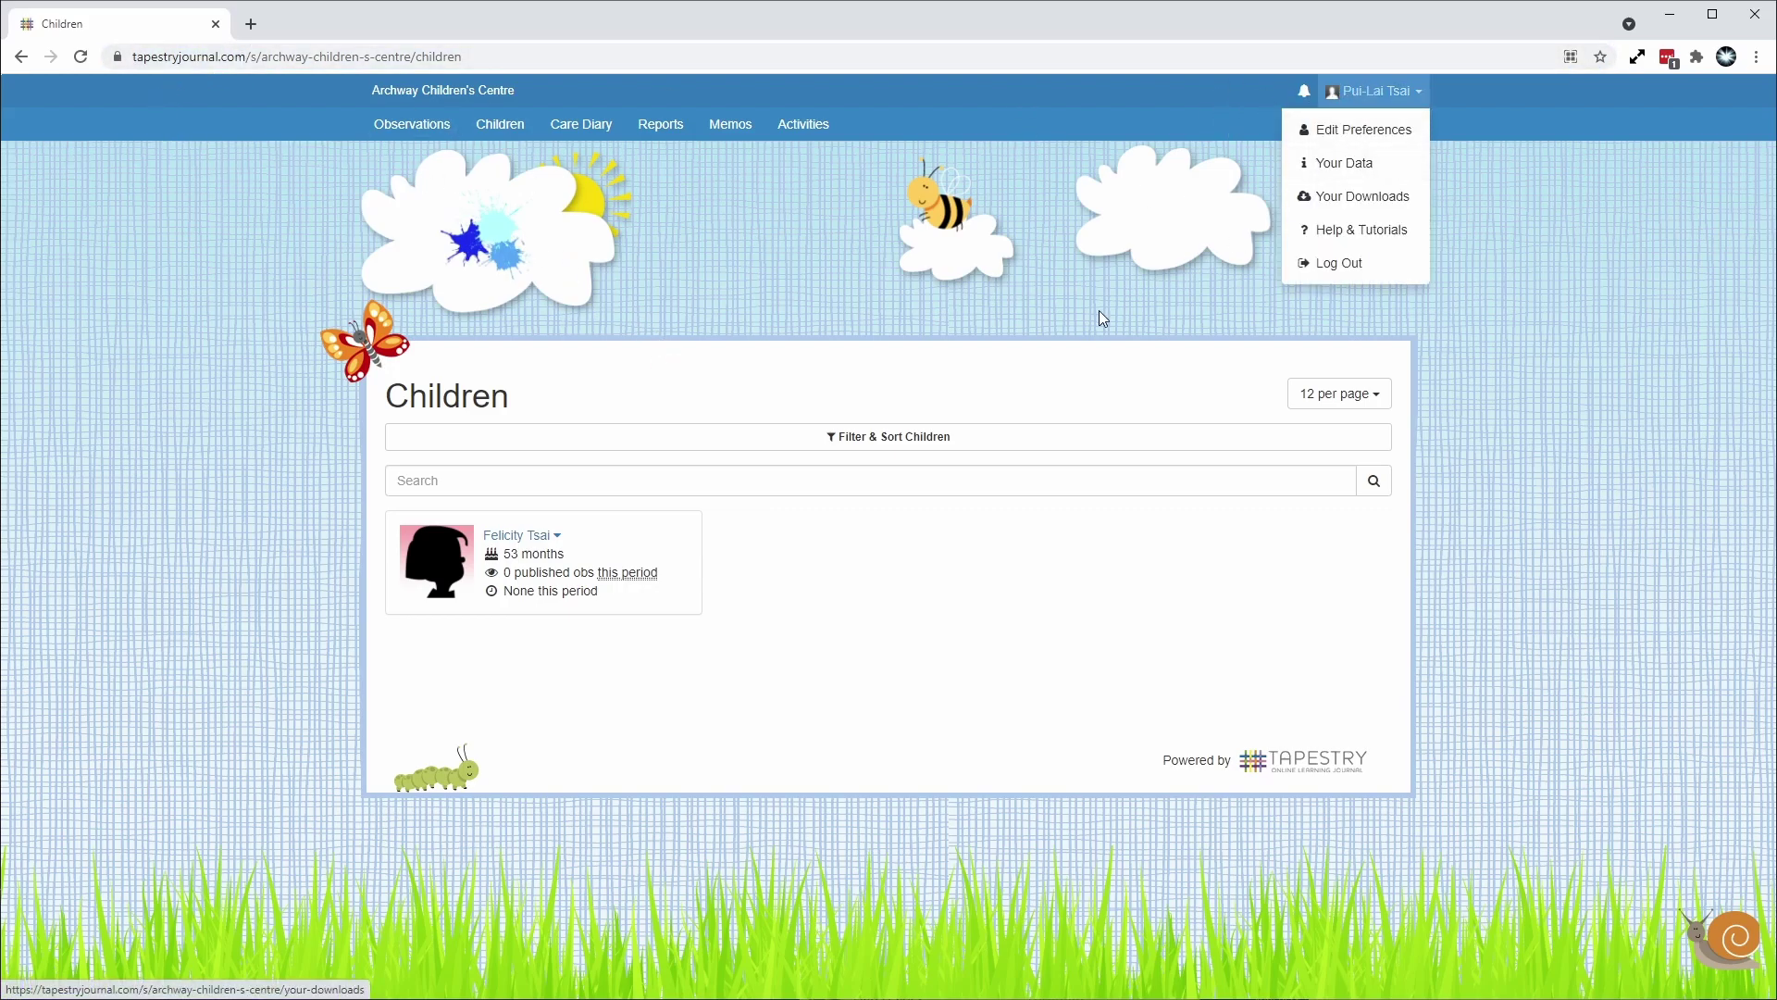
left_click(1363, 202)
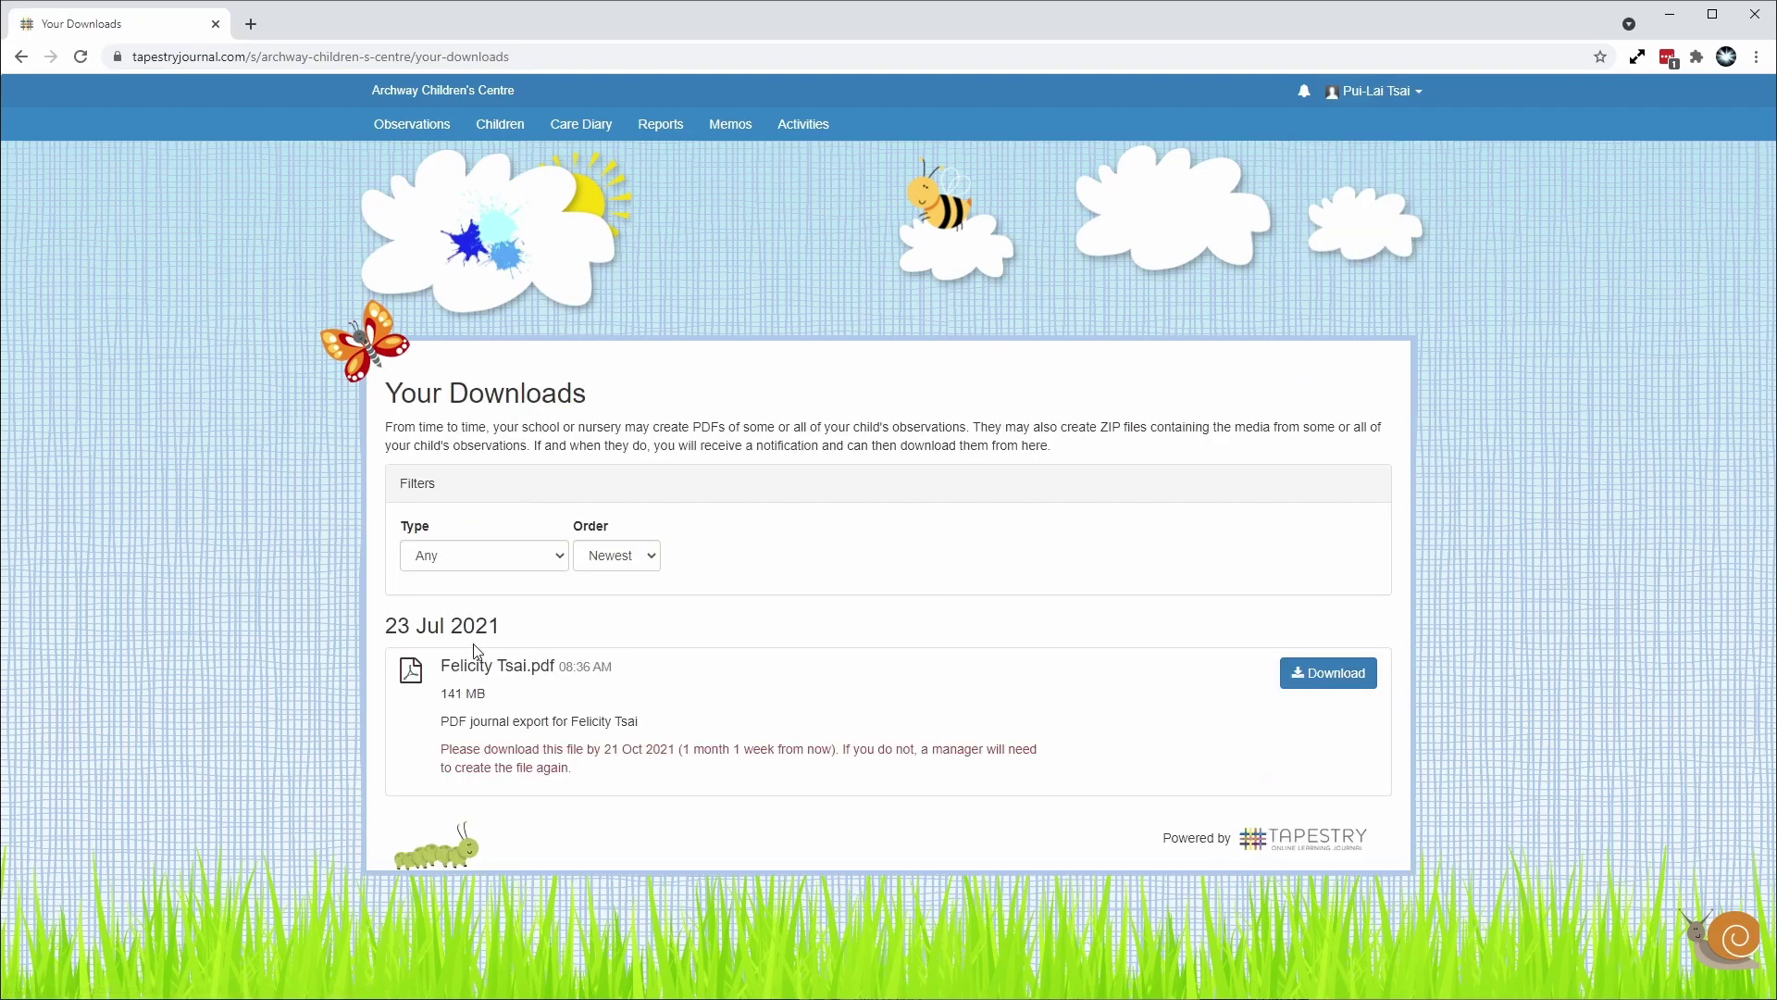
left_click_drag(441, 722, 528, 716)
left_click(614, 708)
left_click(1308, 667)
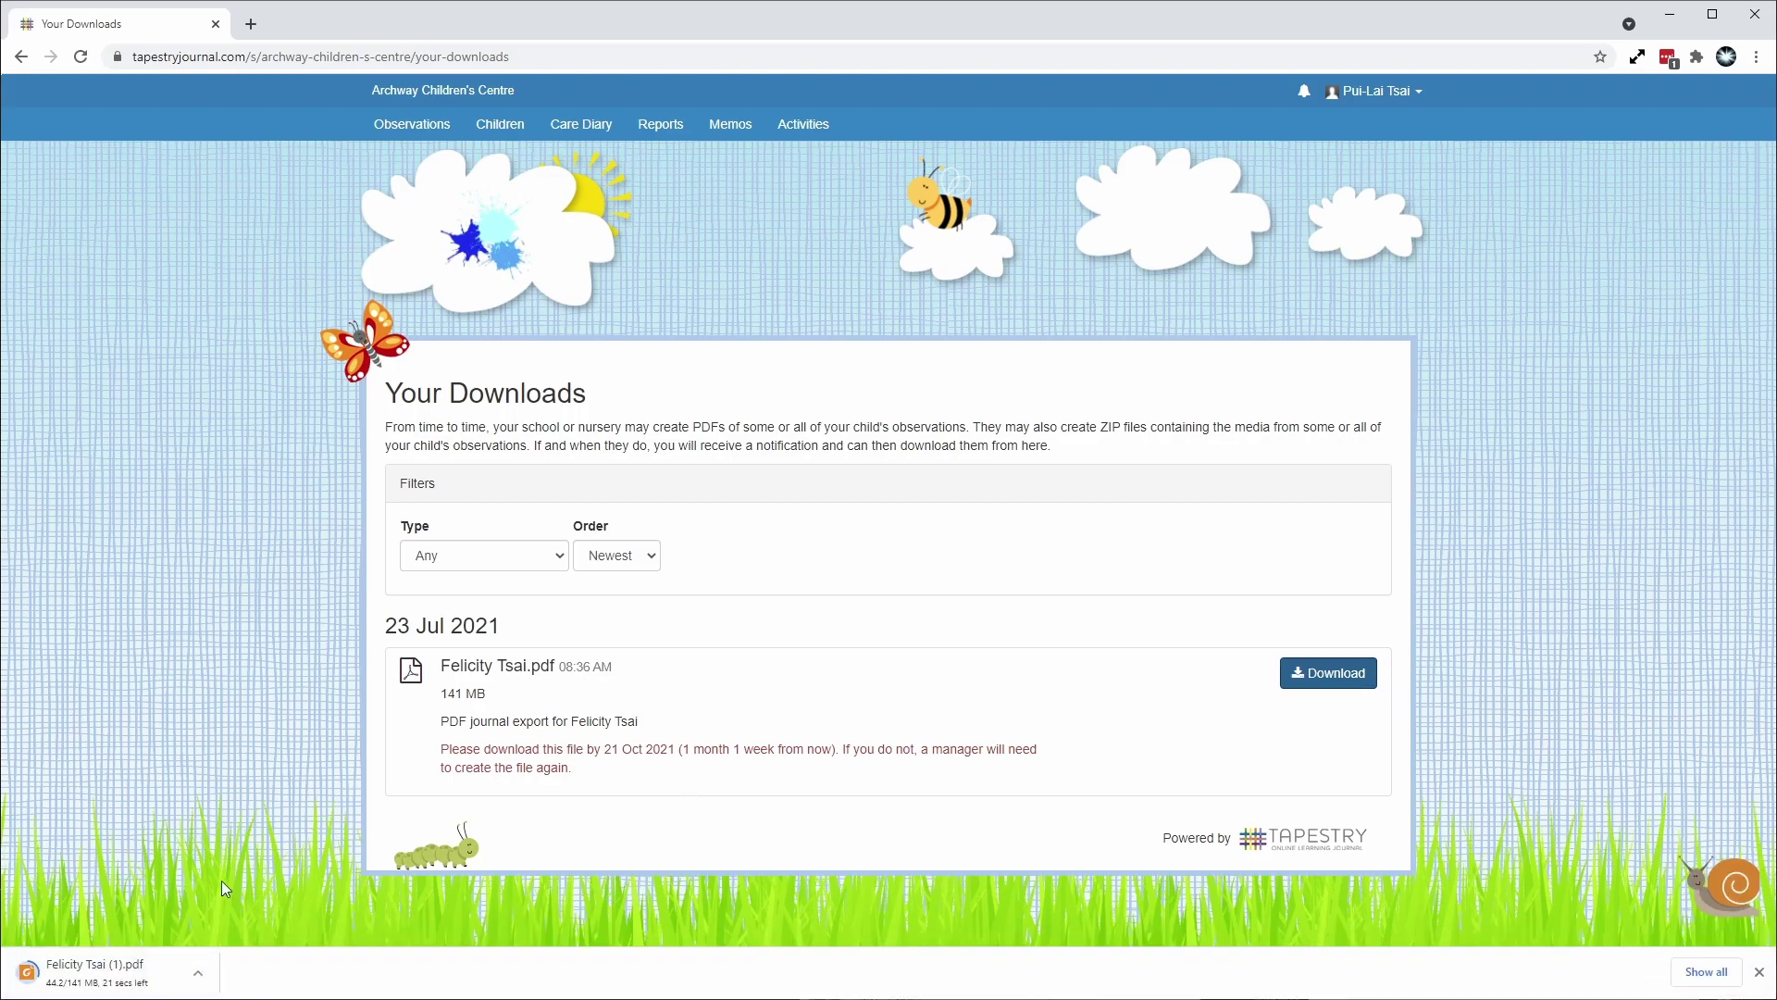
left_click_drag(651, 774, 607, 747)
left_click(609, 749)
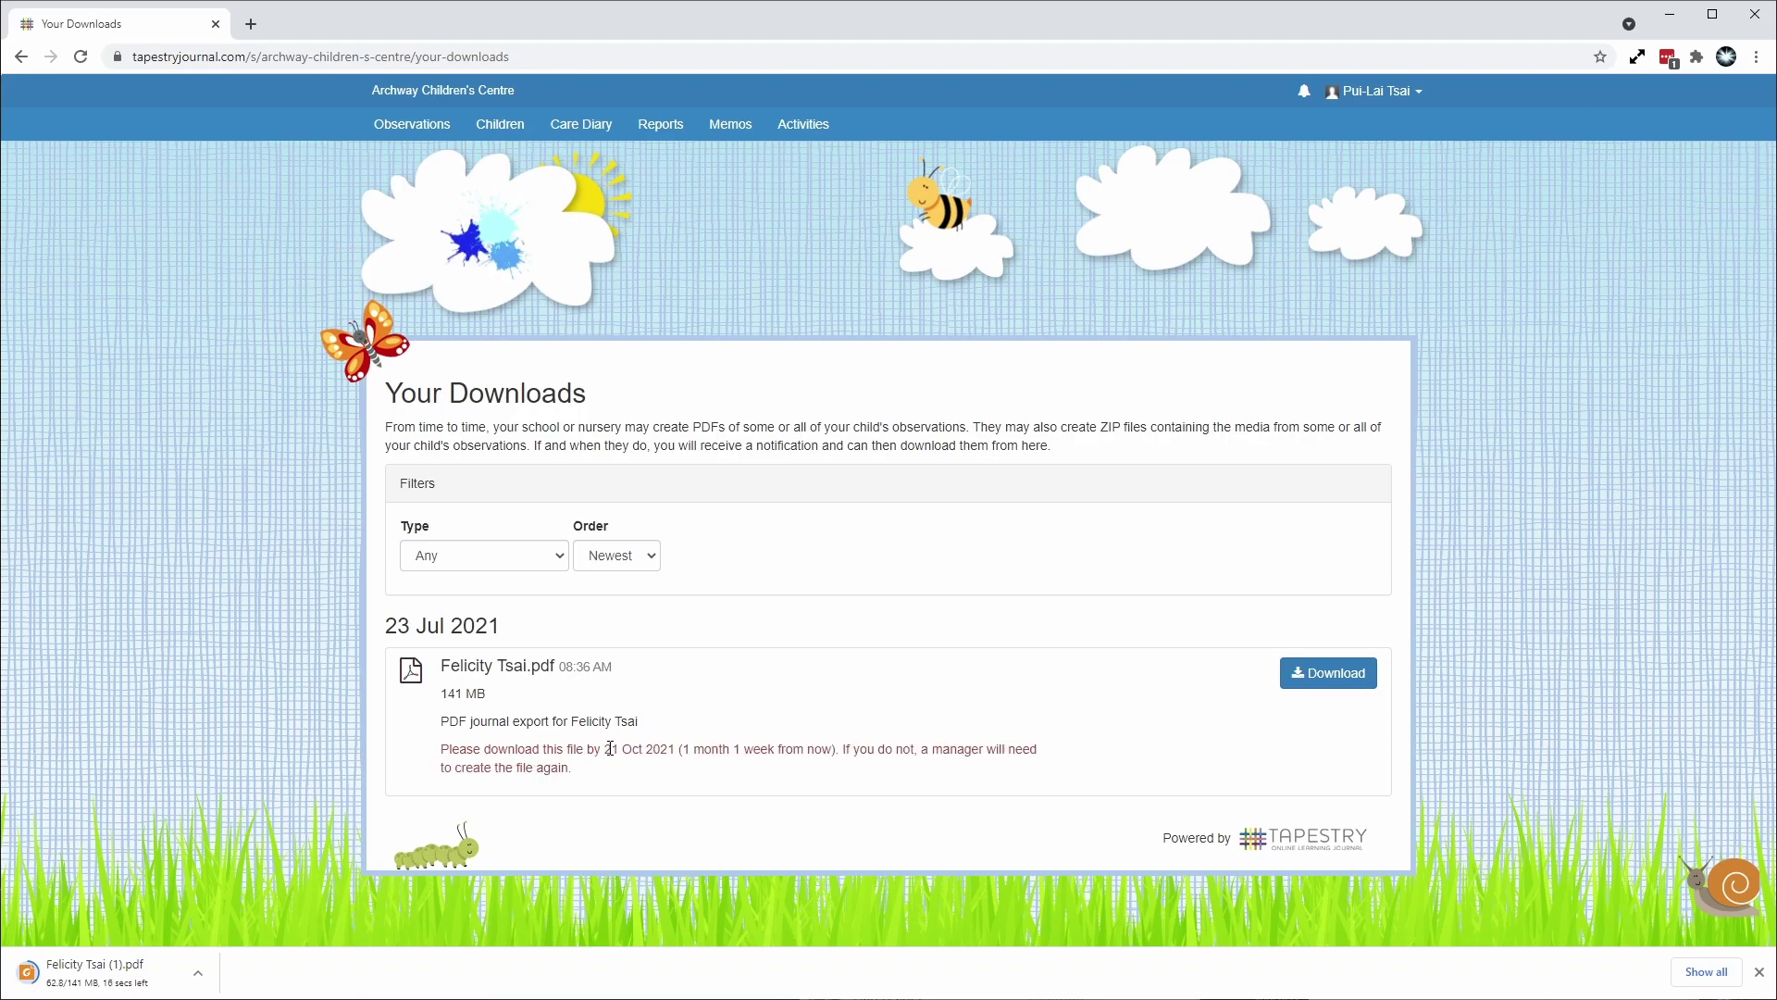